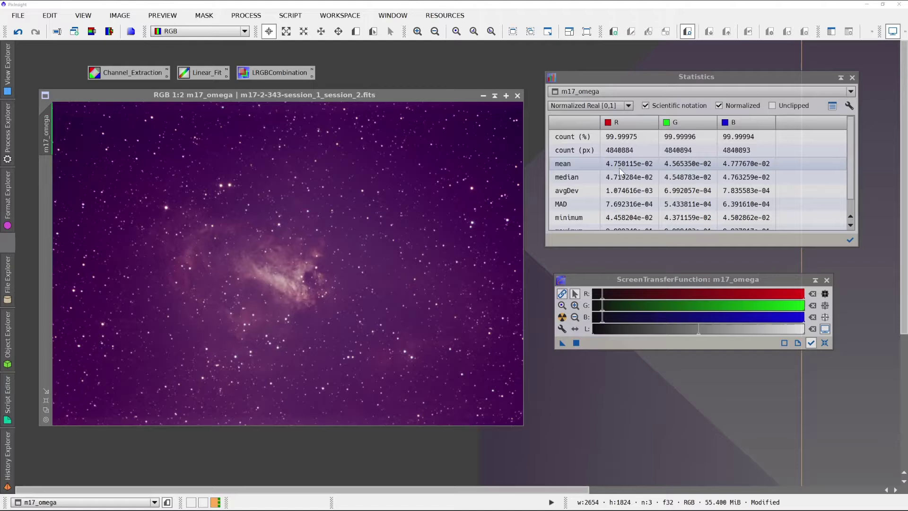
Step: Auto-stretch the preview with unlinked channels, then relink the channels and re-stretch
{"action": "left_click", "coordinate": [624, 281]}
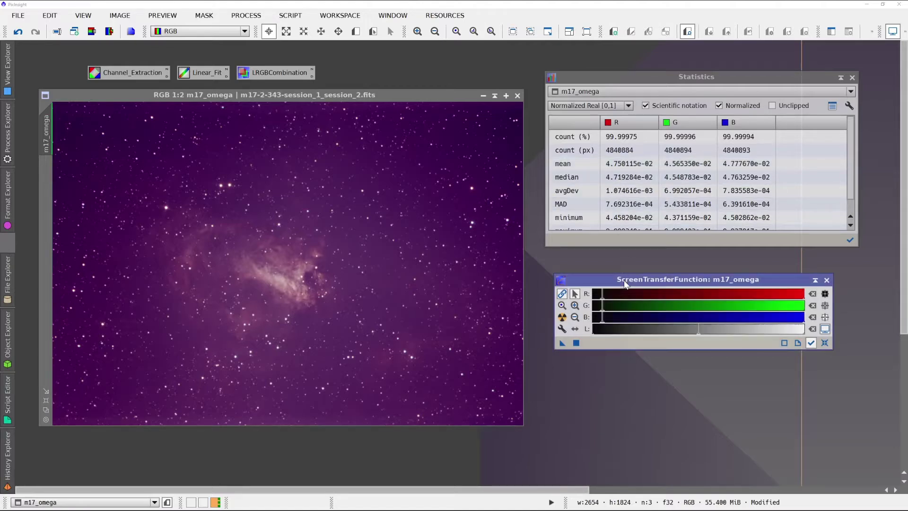
{"action": "left_click", "coordinate": [563, 293]}
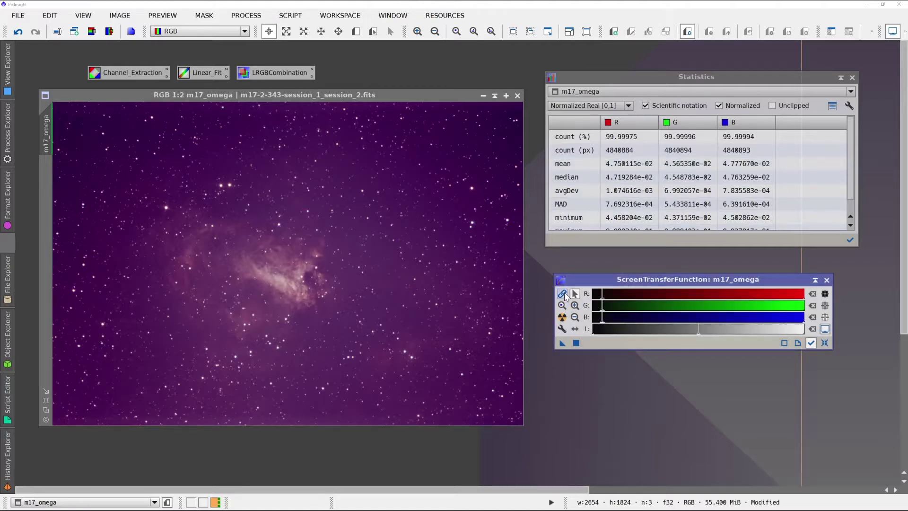
{"action": "left_click", "coordinate": [561, 319]}
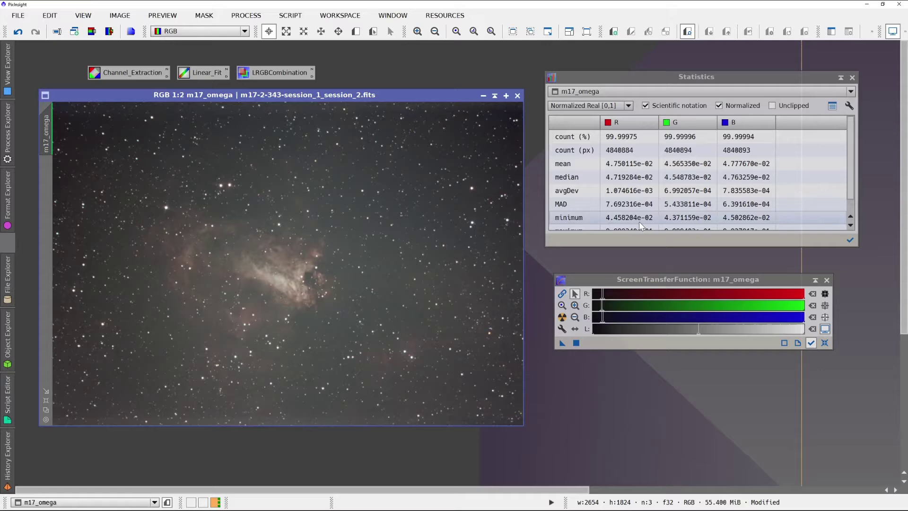
{"action": "left_click", "coordinate": [563, 294]}
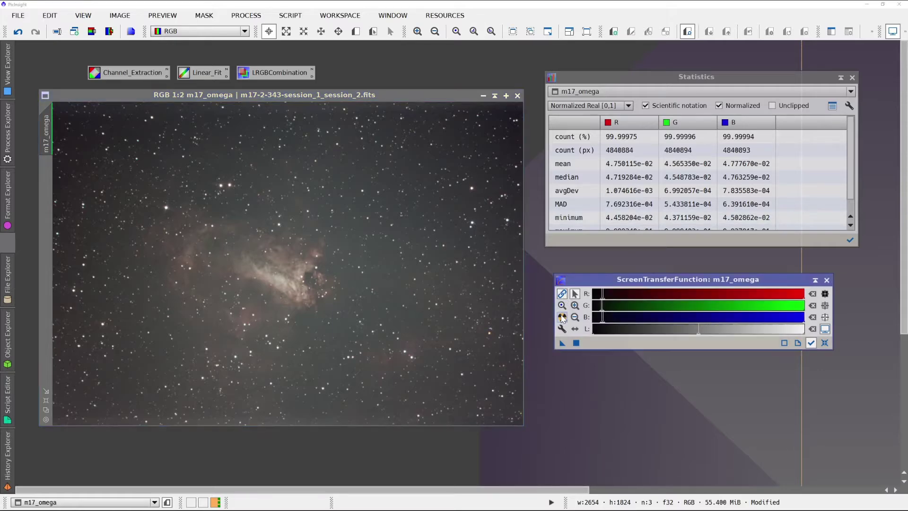
{"action": "left_click", "coordinate": [562, 319]}
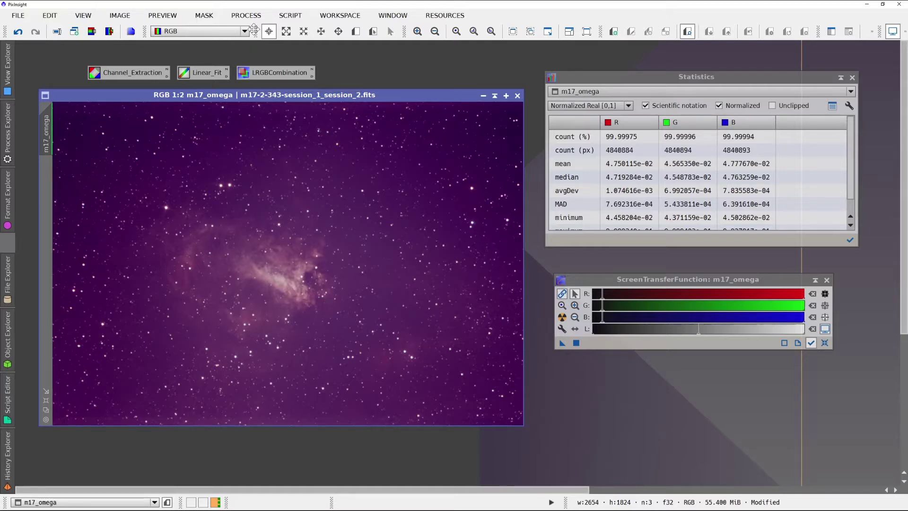
Step: Launch the DeepSkyWorkflows AutoLinearFit script from the Script menu
{"action": "left_click", "coordinate": [277, 16]}
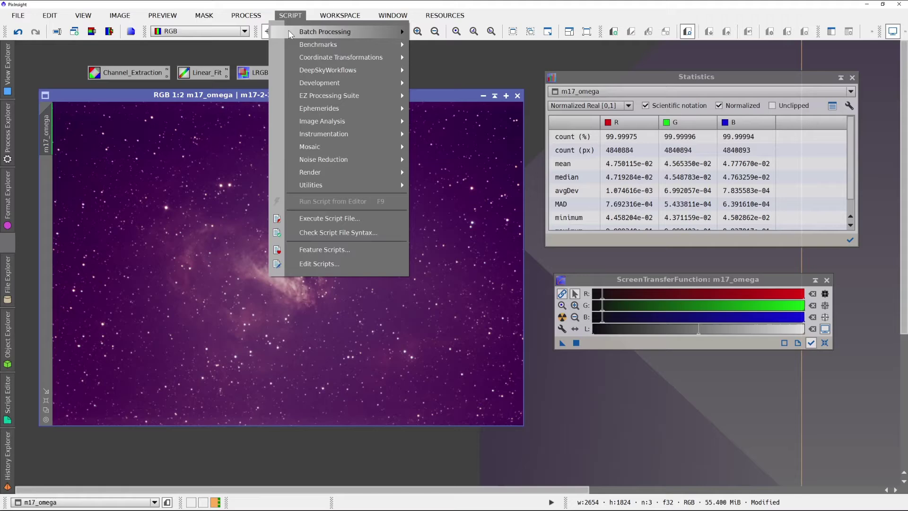
{"action": "mouse_move", "coordinate": [321, 71]}
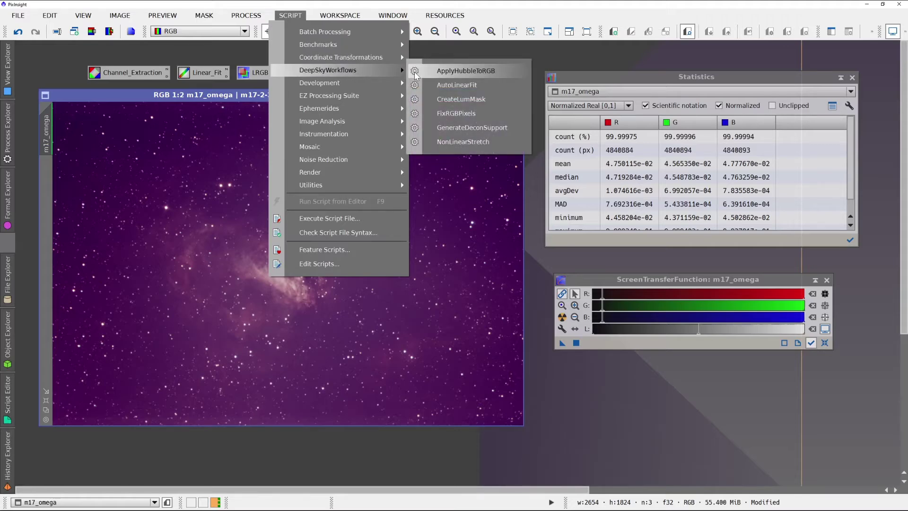
{"action": "left_click", "coordinate": [428, 86]}
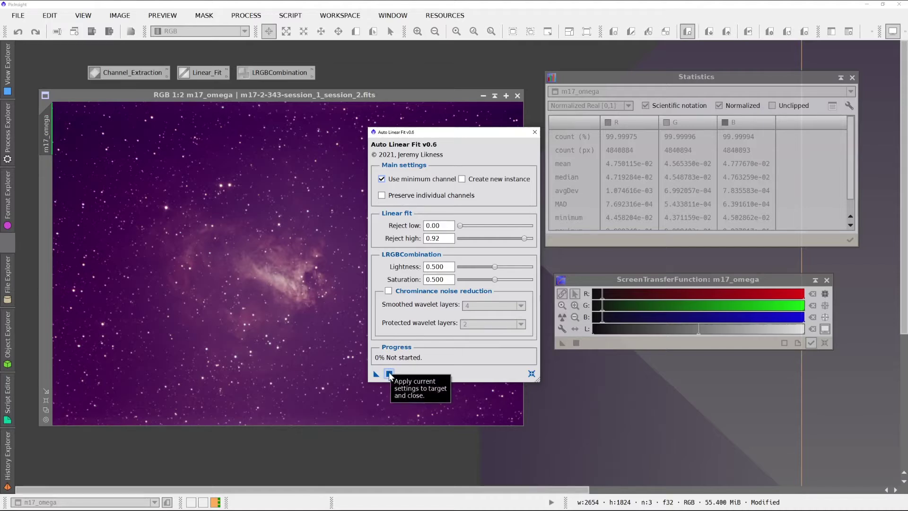
Step: Apply Auto Linear Fit to m17_omega and close the script window once it finishes
{"action": "left_click", "coordinate": [389, 374]}
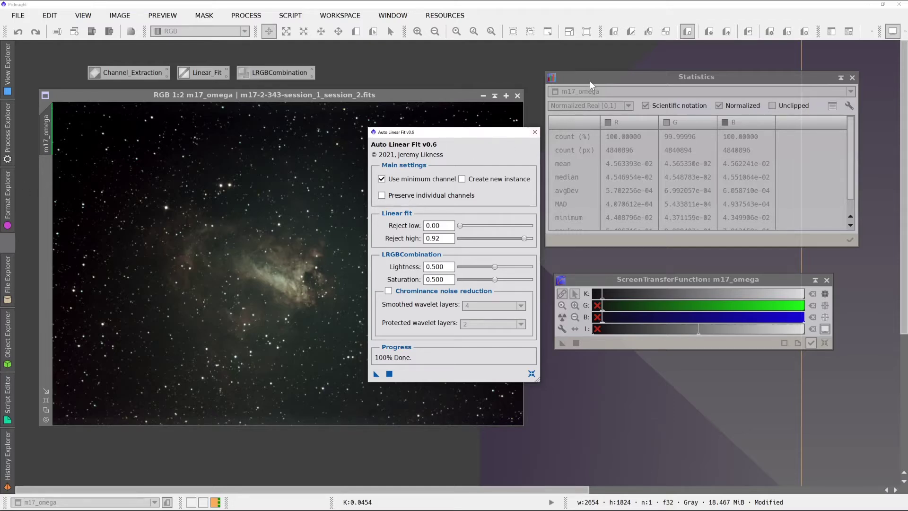
{"action": "left_click", "coordinate": [534, 132]}
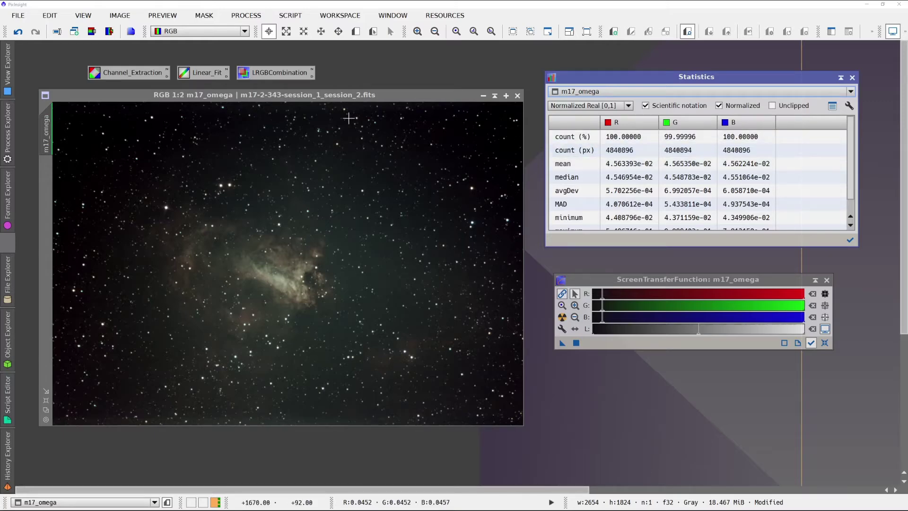
Step: Undo the colour balance and bring up the DeepSkyWorkflows script submenu
{"action": "left_click", "coordinate": [18, 33]}
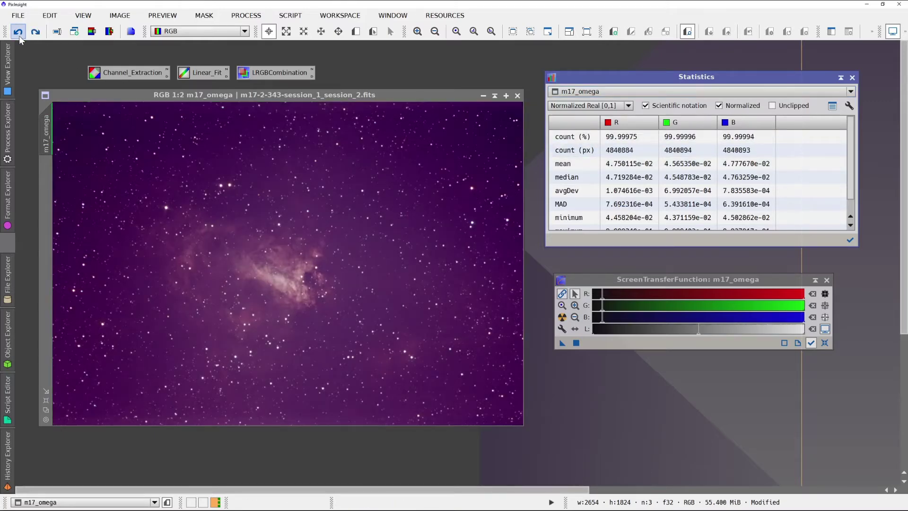
{"action": "left_click", "coordinate": [250, 18]}
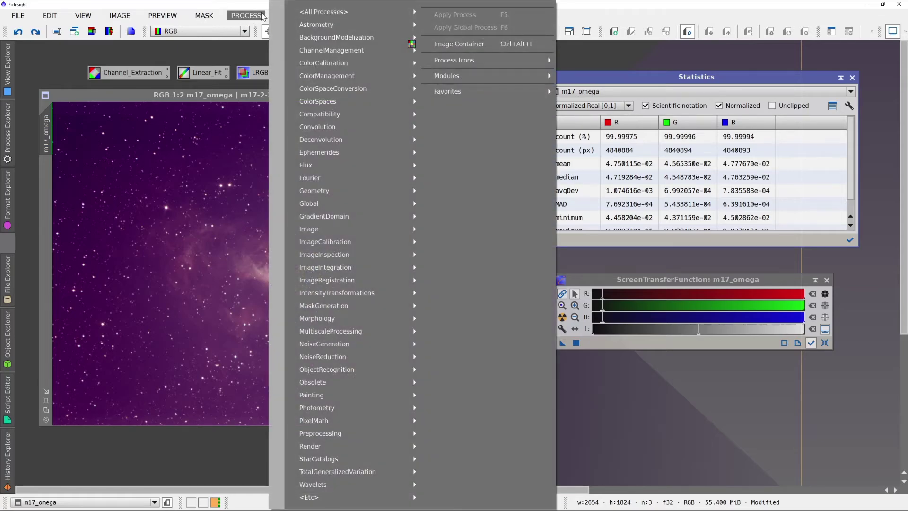
{"action": "left_click", "coordinate": [265, 18]}
{"action": "left_click", "coordinate": [289, 16]}
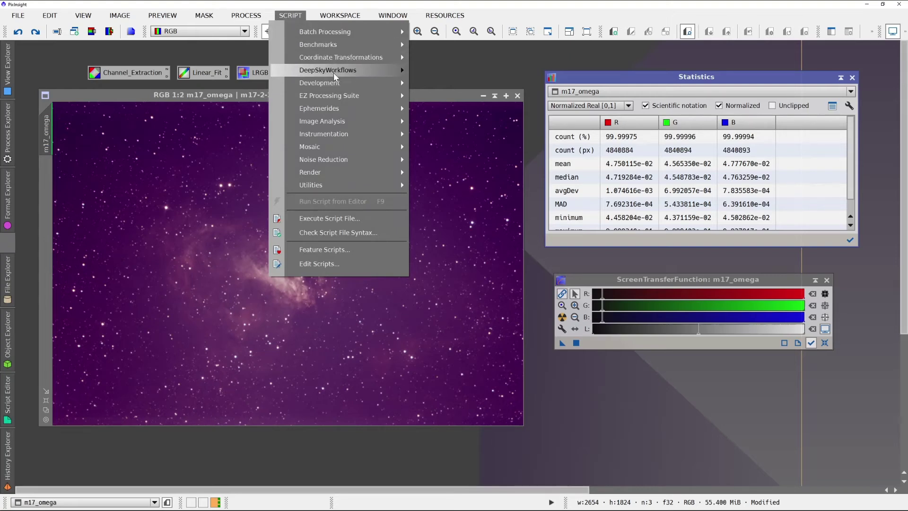
{"action": "mouse_move", "coordinate": [375, 69]}
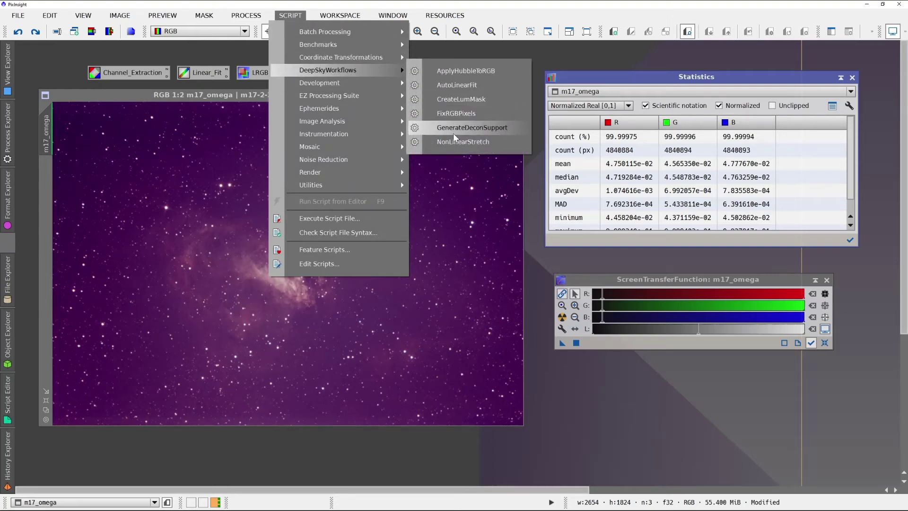
Step: Relaunch AutoLinearFit and save its default settings as process icon Process42
{"action": "left_click", "coordinate": [450, 91]}
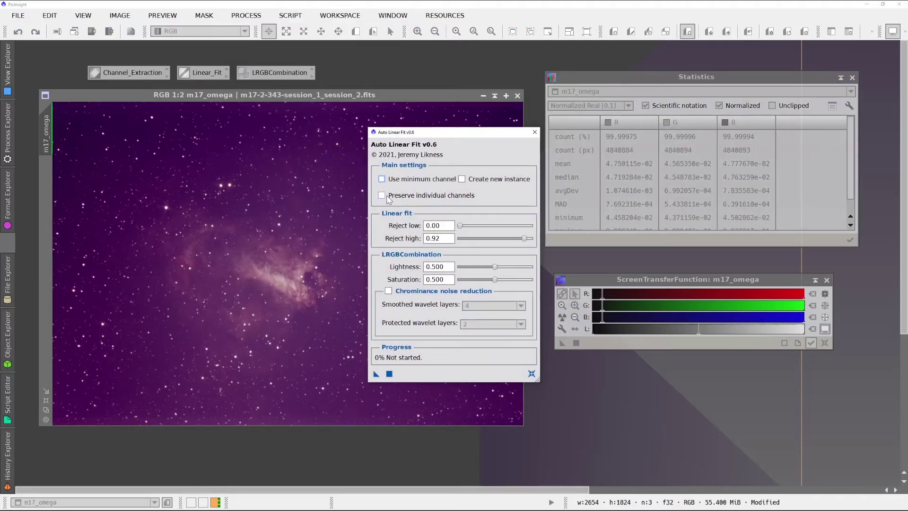
{"action": "left_click", "coordinate": [376, 374]}
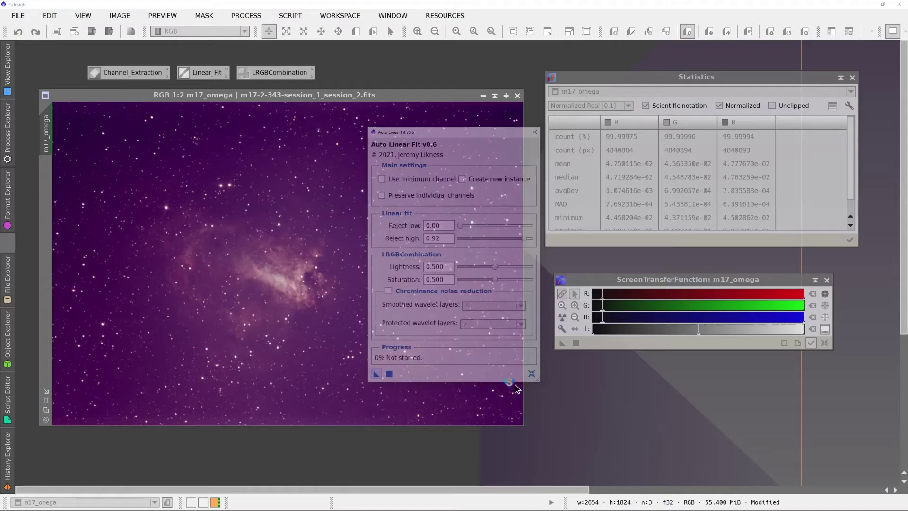
{"action": "left_click_drag", "start_coordinate": [515, 388], "coordinate": [567, 389]}
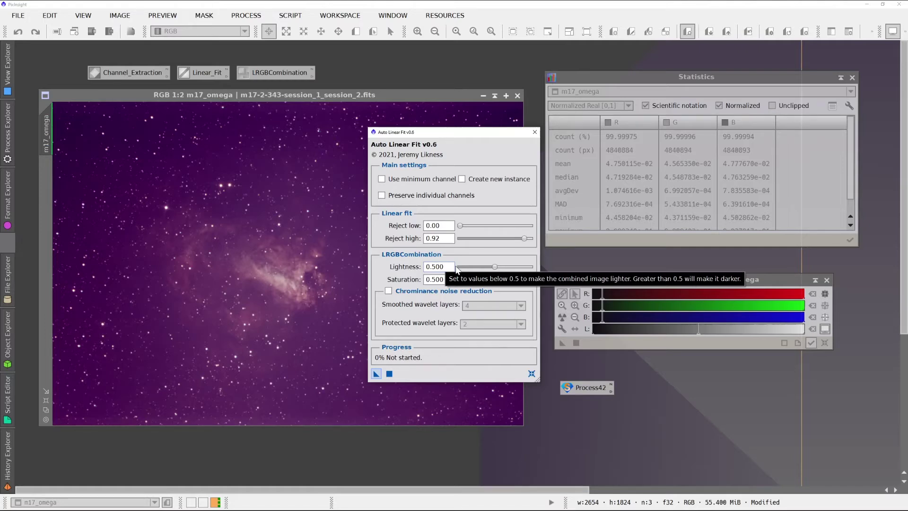
Step: Save Lightness 0.300 as Process43, then Saturation 0.200 with Lightness 0.500 as Process44
{"action": "left_click_drag", "start_coordinate": [495, 268], "coordinate": [483, 271]}
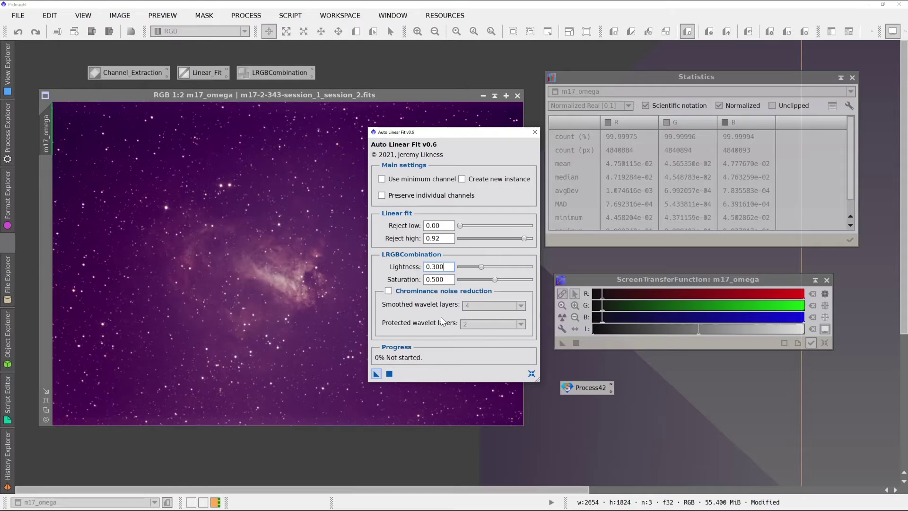
{"action": "left_click", "coordinate": [376, 374]}
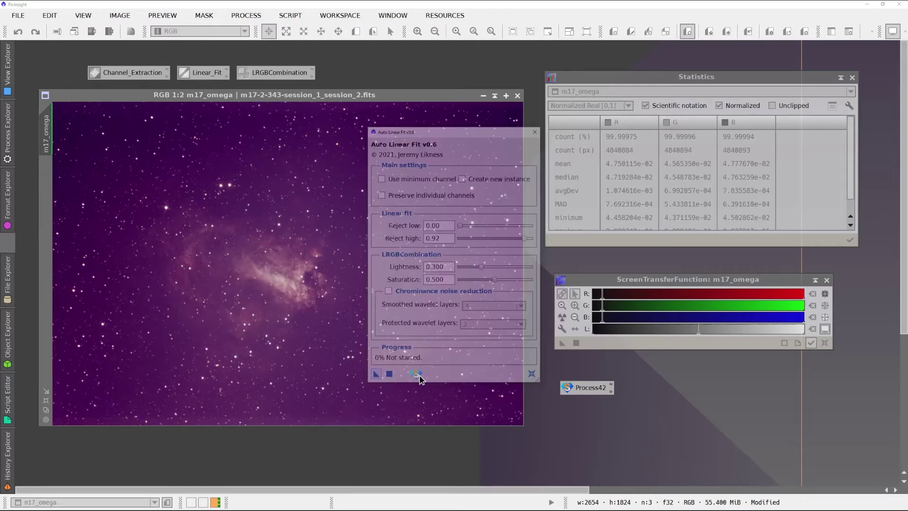
{"action": "left_click_drag", "start_coordinate": [583, 421], "coordinate": [581, 418]}
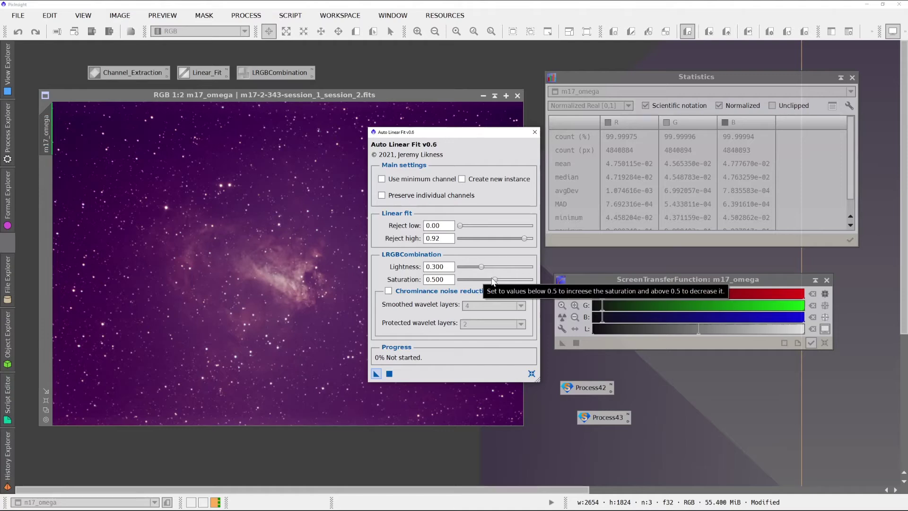
{"action": "mouse_move", "coordinate": [494, 281]}
{"action": "left_mouse_down"}
{"action": "mouse_move", "coordinate": [475, 279]}
{"action": "mouse_move", "coordinate": [495, 268]}
{"action": "left_mouse_up"}
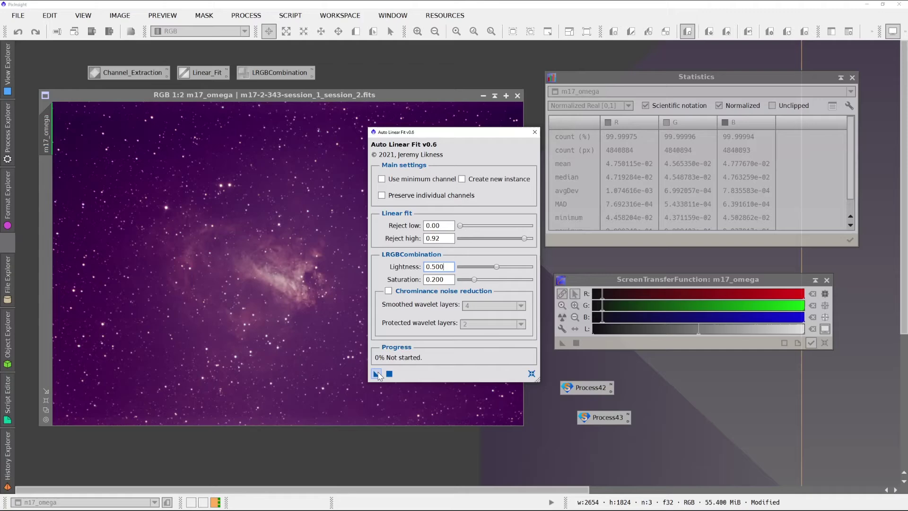
{"action": "left_click_drag", "start_coordinate": [376, 374], "coordinate": [595, 443]}
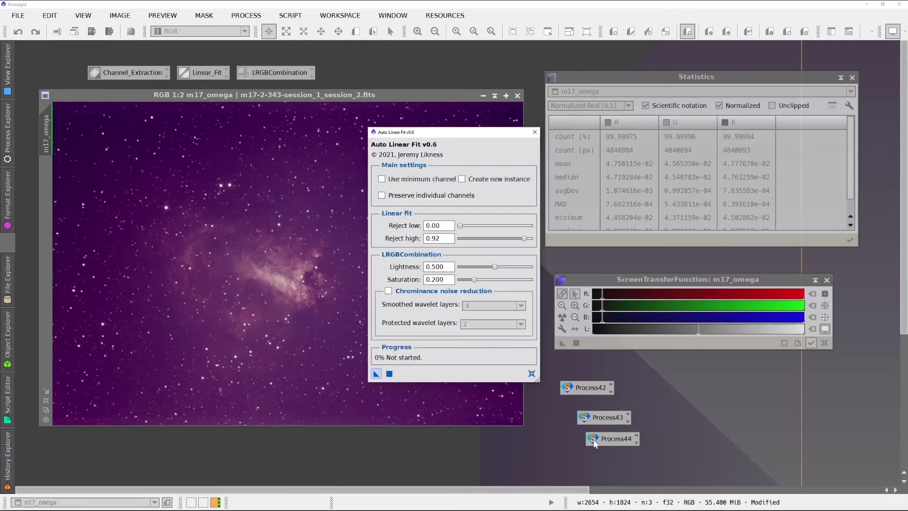
Step: Close the script, apply the Process42 icon to m17_omega, then undo the result
{"action": "left_click", "coordinate": [535, 132]}
{"action": "left_click_drag", "start_coordinate": [584, 387], "coordinate": [331, 309]}
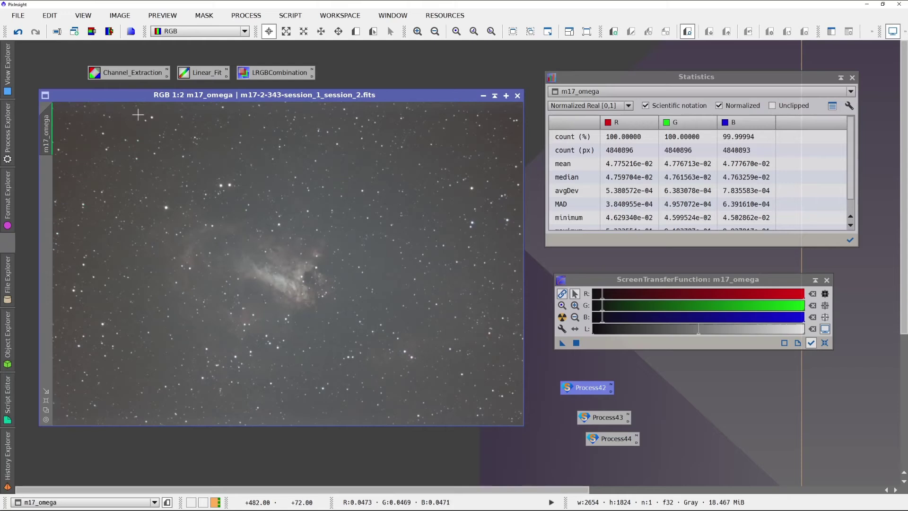
{"action": "left_click", "coordinate": [18, 31]}
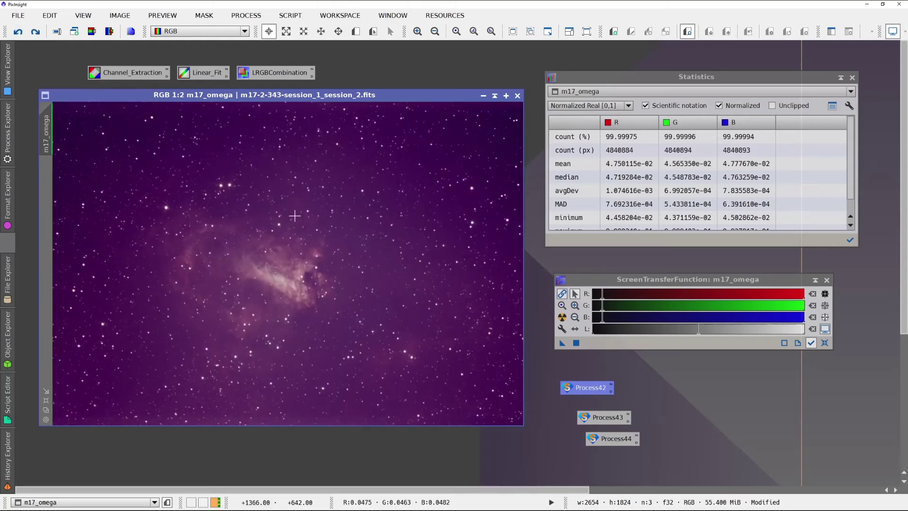
Step: Apply Process43 to m17_omega, auto-stretch to inspect the grey result, then undo it
{"action": "left_click_drag", "start_coordinate": [590, 422], "coordinate": [336, 309]}
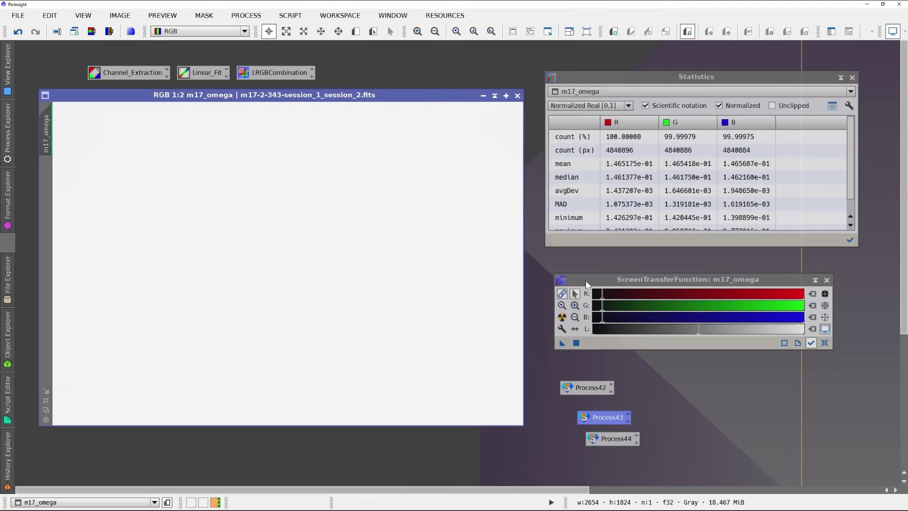
{"action": "left_click", "coordinate": [561, 317]}
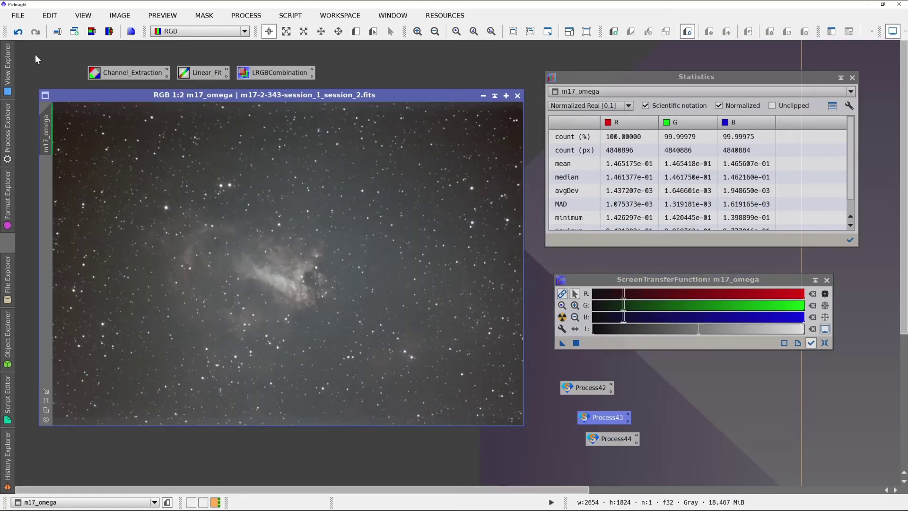
{"action": "left_click", "coordinate": [18, 36]}
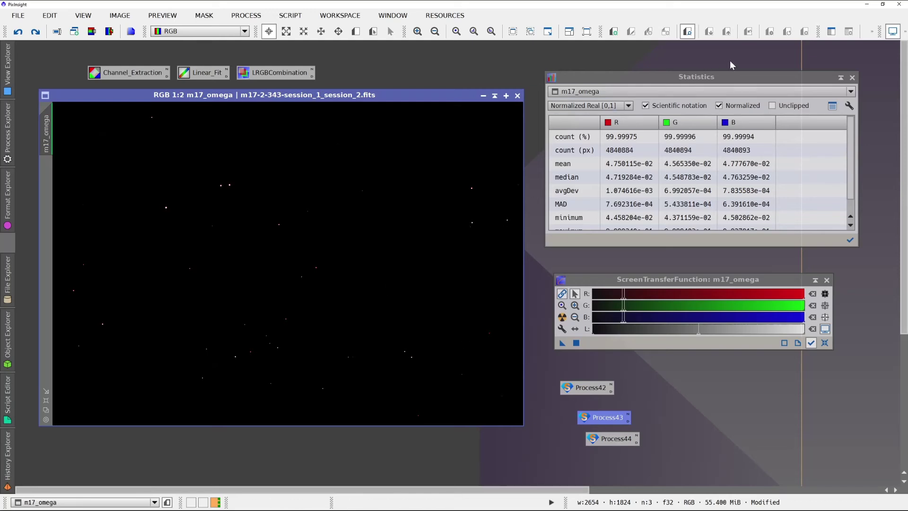
Step: Auto-stretch m17_omega, apply the Process44 icon, and auto-stretch the neutral result again
{"action": "left_click", "coordinate": [562, 317]}
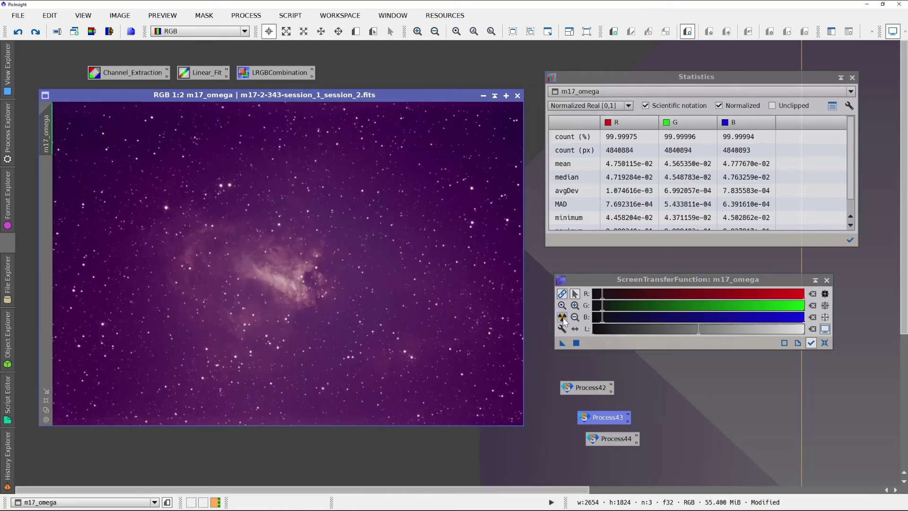
{"action": "left_click_drag", "start_coordinate": [605, 435], "coordinate": [307, 304]}
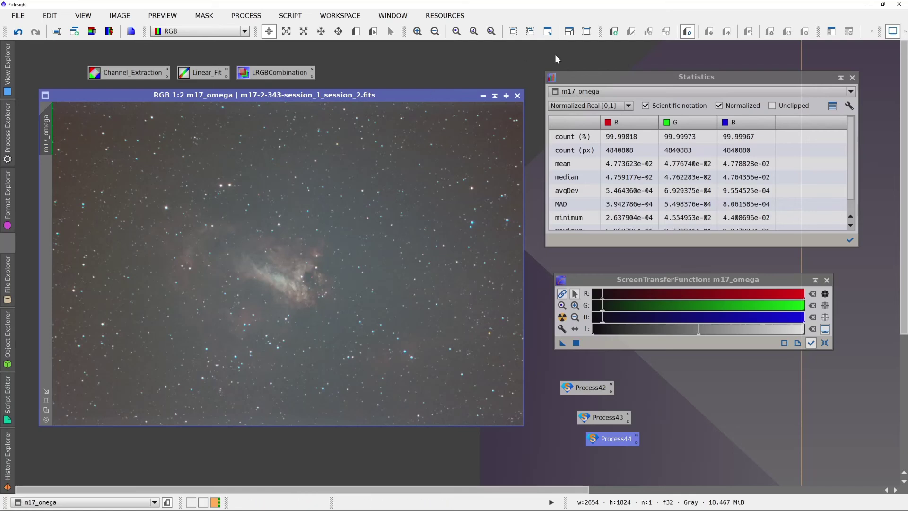
{"action": "left_click", "coordinate": [562, 318]}
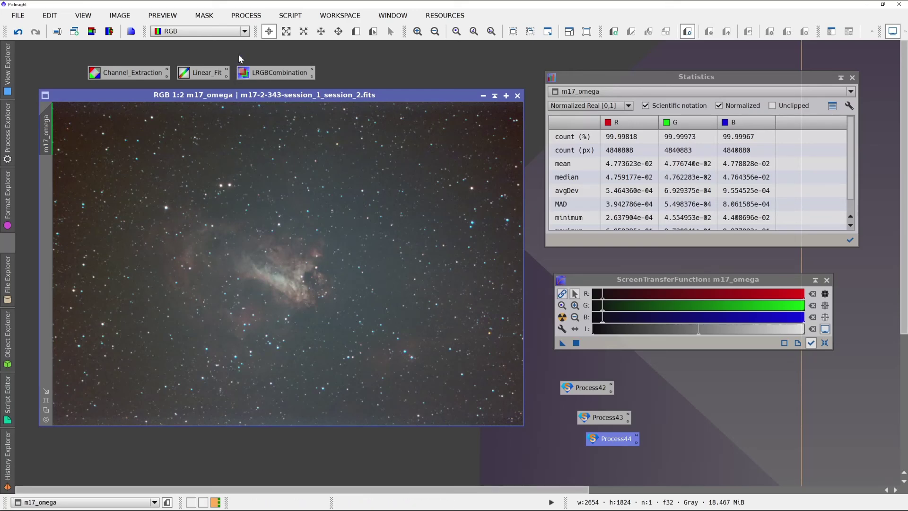
Step: Launch the DeepSkyWorkflows AutoLinearFit script again from the Script menu
{"action": "left_click", "coordinate": [251, 15]}
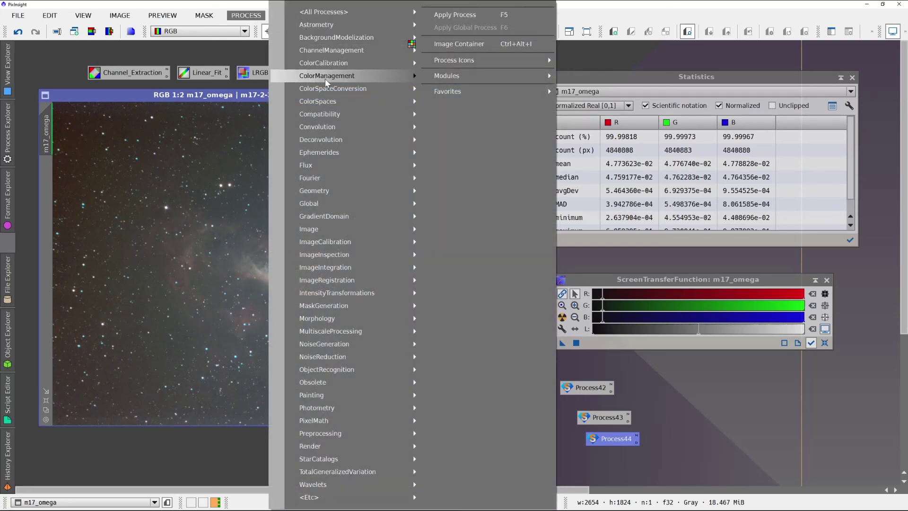
{"action": "left_click", "coordinate": [246, 15]}
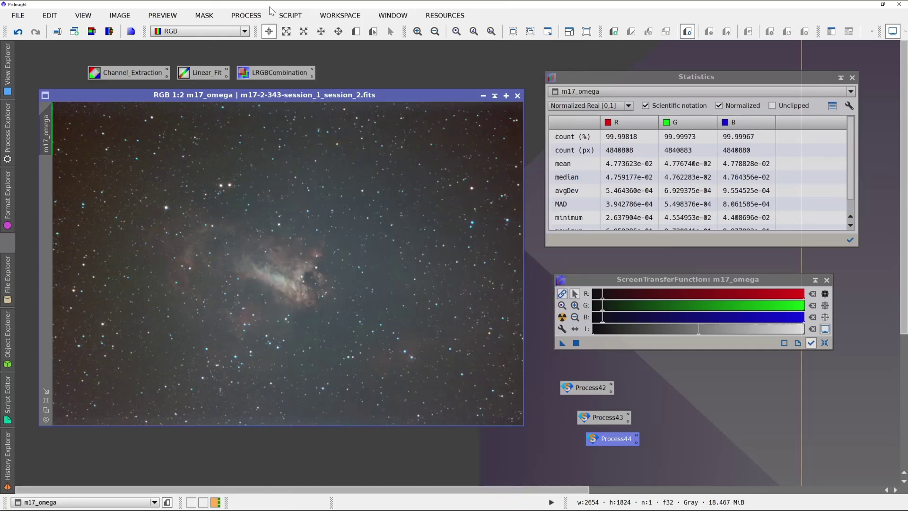
{"action": "left_click", "coordinate": [290, 15]}
{"action": "mouse_move", "coordinate": [326, 69]}
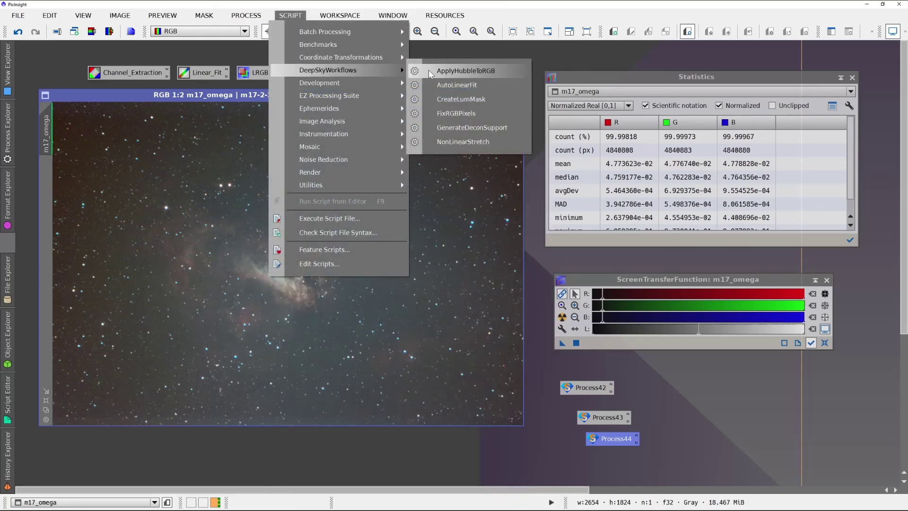
{"action": "left_click", "coordinate": [439, 85]}
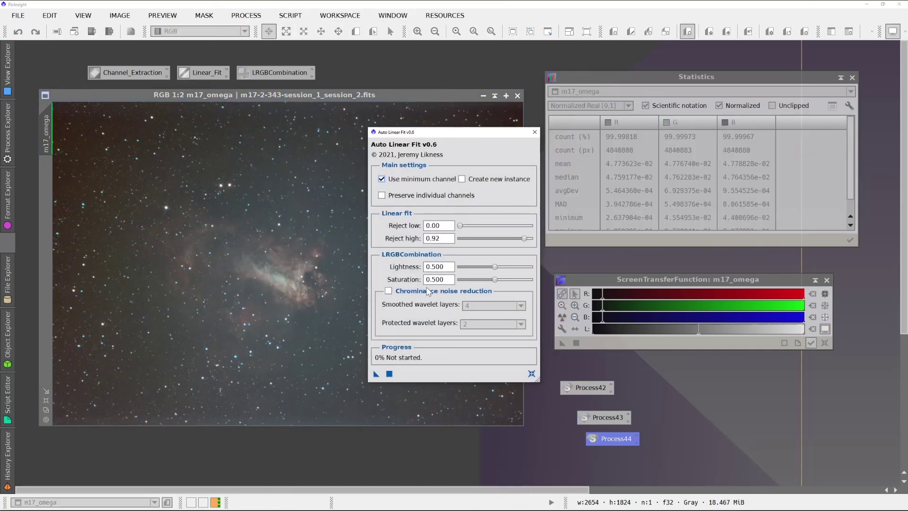